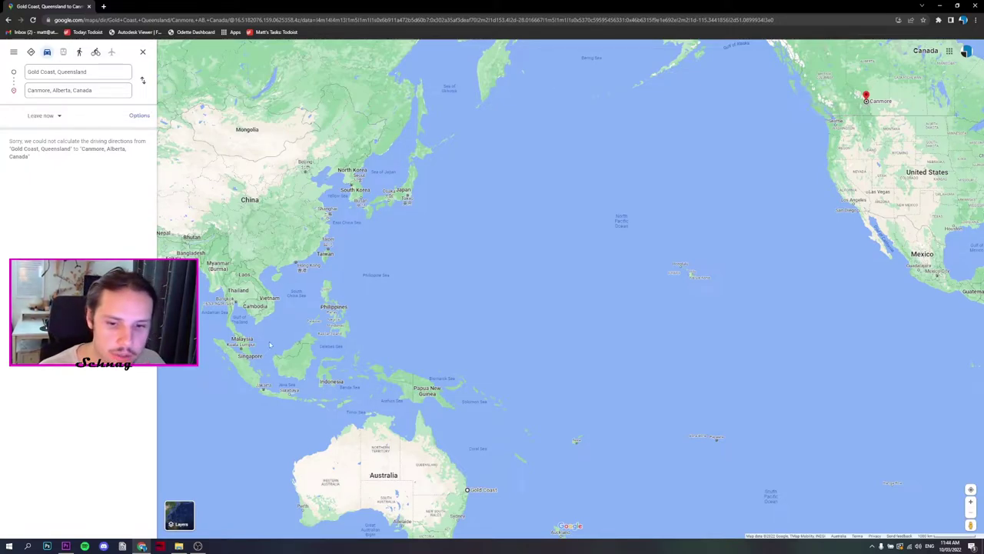
# Download the 64-bit Windows installer of Mudfish Cloud VPN from mudfish.net in a new browser tab and keep the file
pyautogui.click(103, 6)
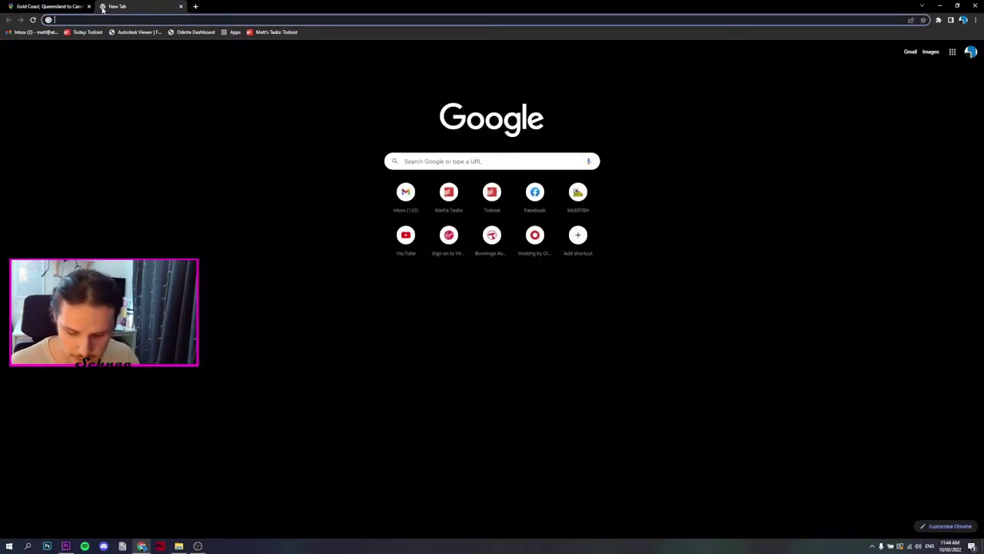
pyautogui.write('mudfish')
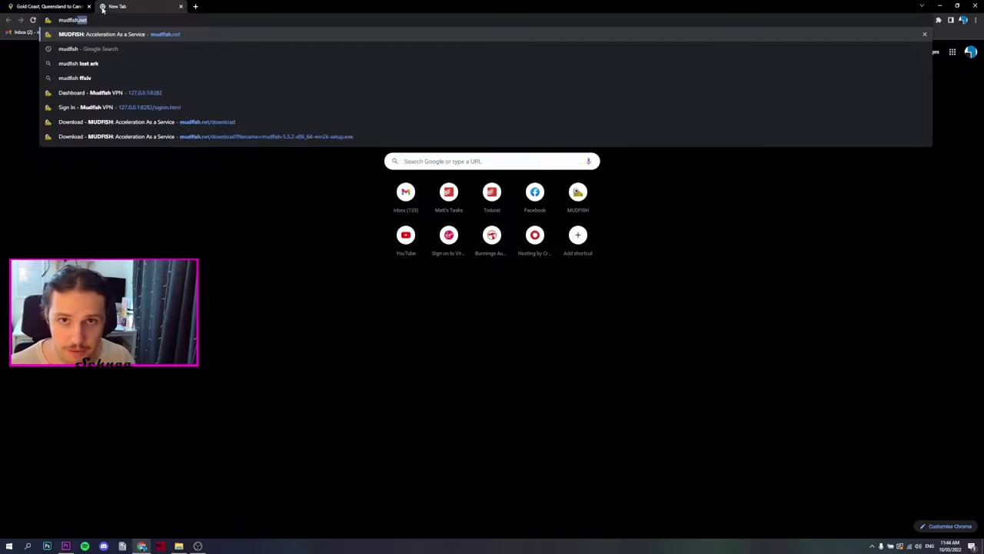
pyautogui.press('Return')
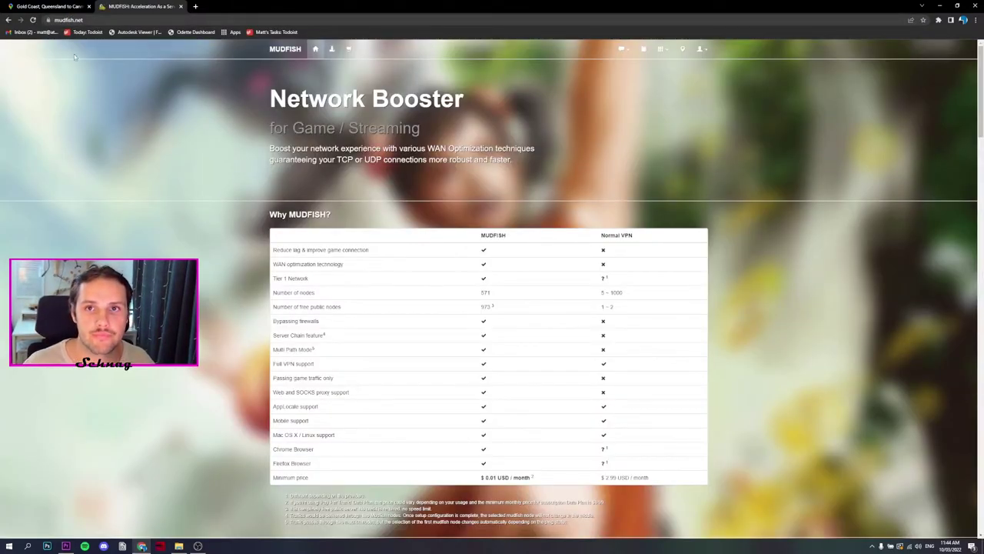
pyautogui.click(332, 52)
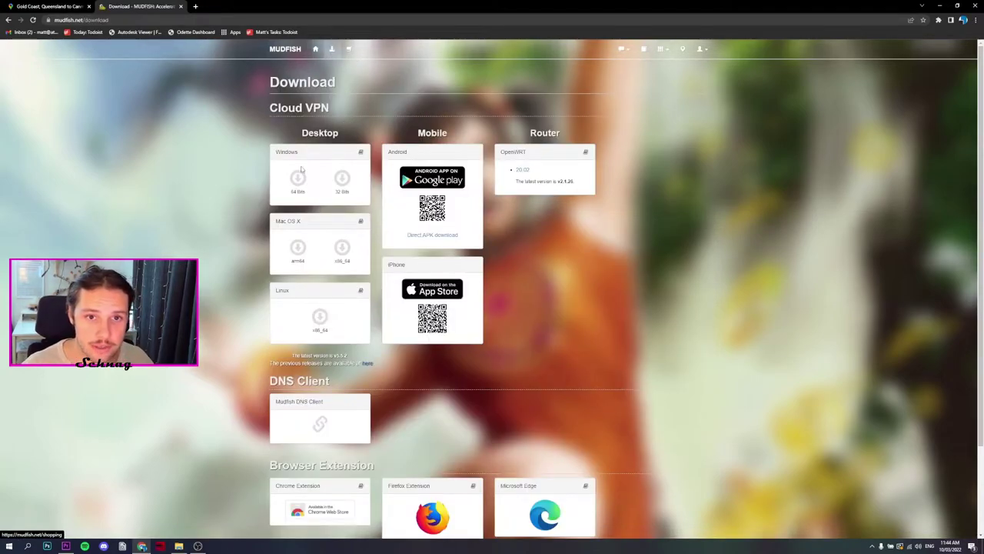
pyautogui.click(296, 189)
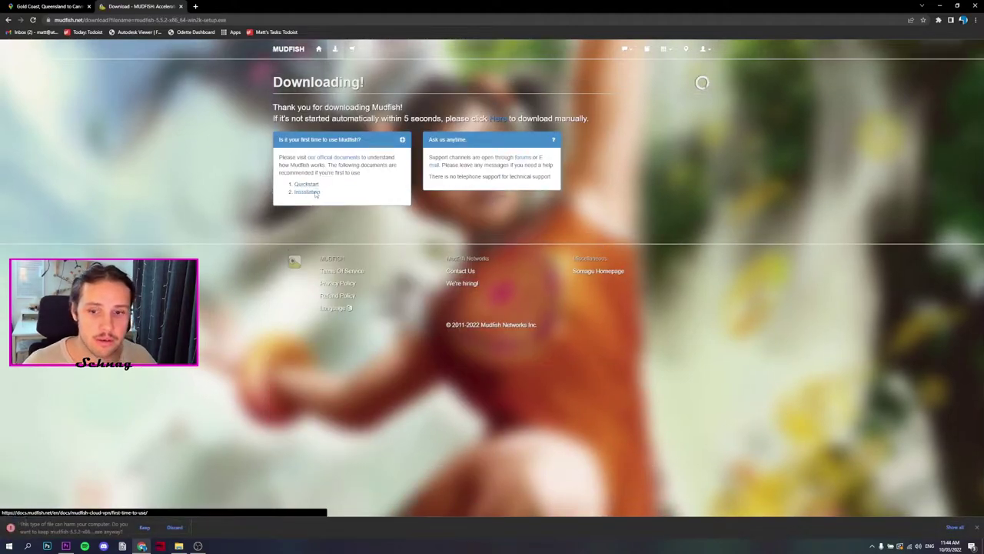
pyautogui.click(146, 527)
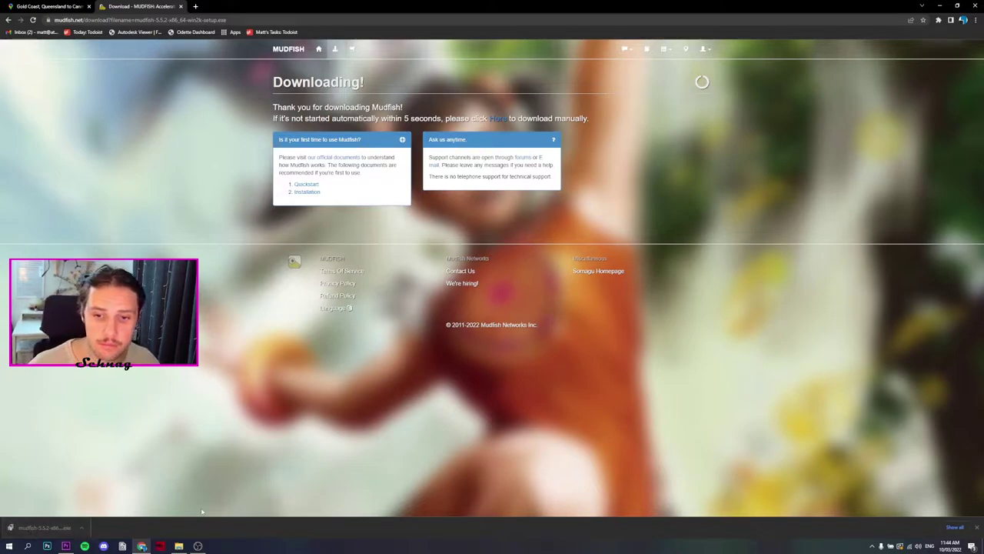
# Install Mudfish Cloud VPN with its default components and sign in to it with the saved account details
pyautogui.click(58, 529)
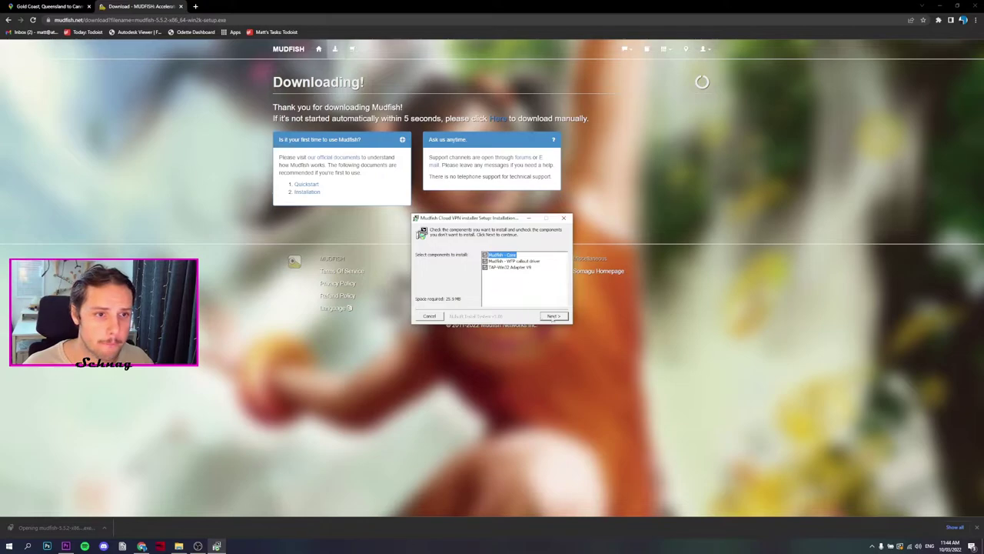
pyautogui.click(553, 316)
pyautogui.click(552, 316)
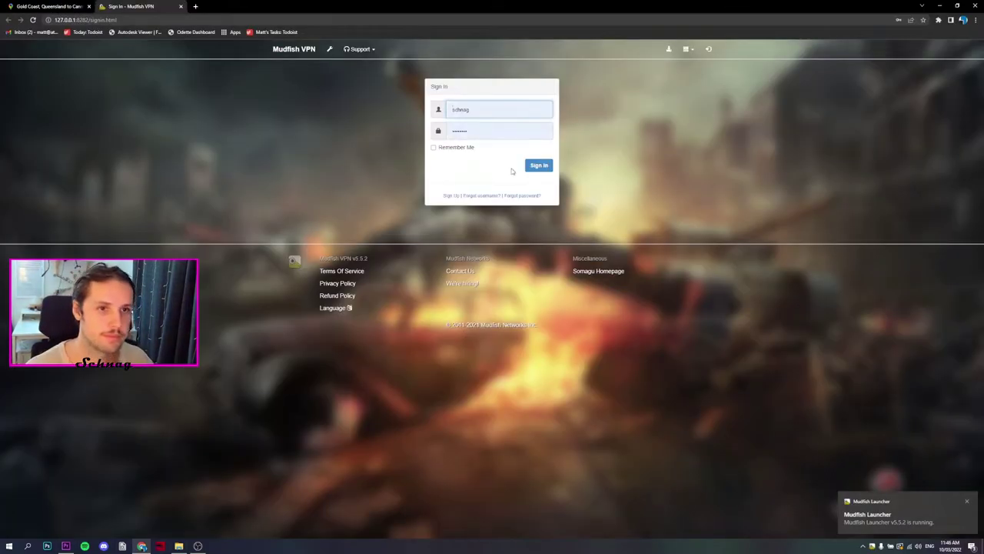
pyautogui.click(539, 166)
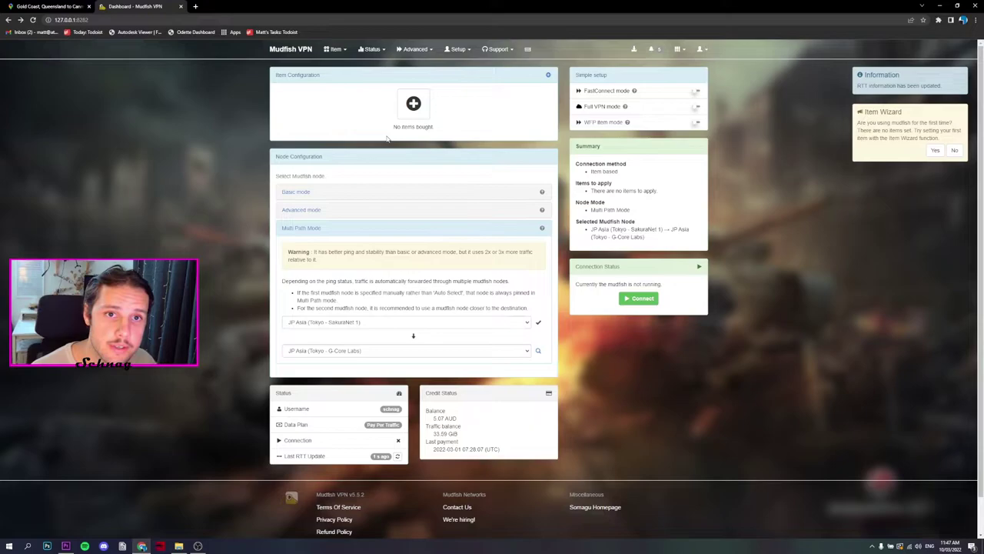
# Start adding a game item to the item configuration and choose Escape from Tarkov
pyautogui.click(413, 103)
pyautogui.click(489, 114)
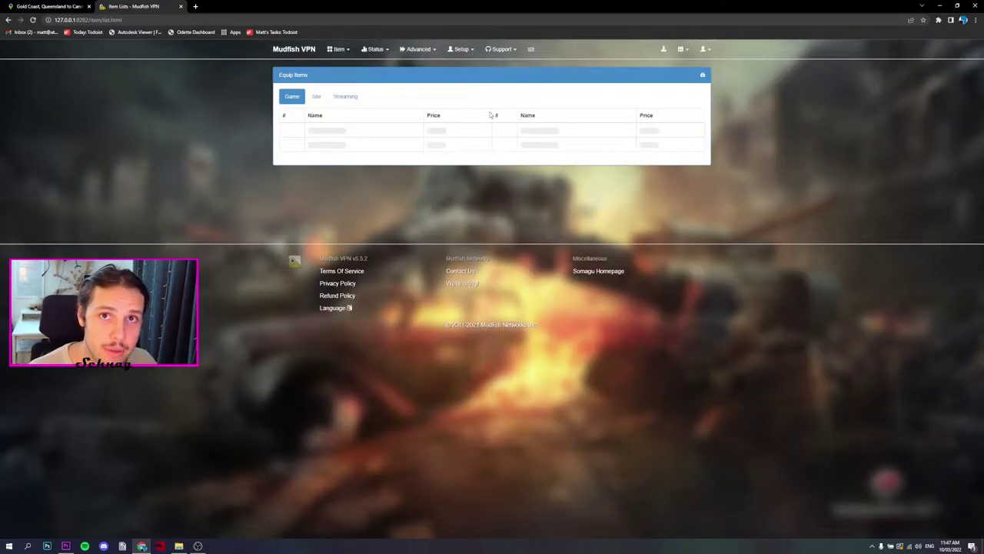
pyautogui.scroll(-1, 356, 206)
pyautogui.scroll(-10, 356, 207)
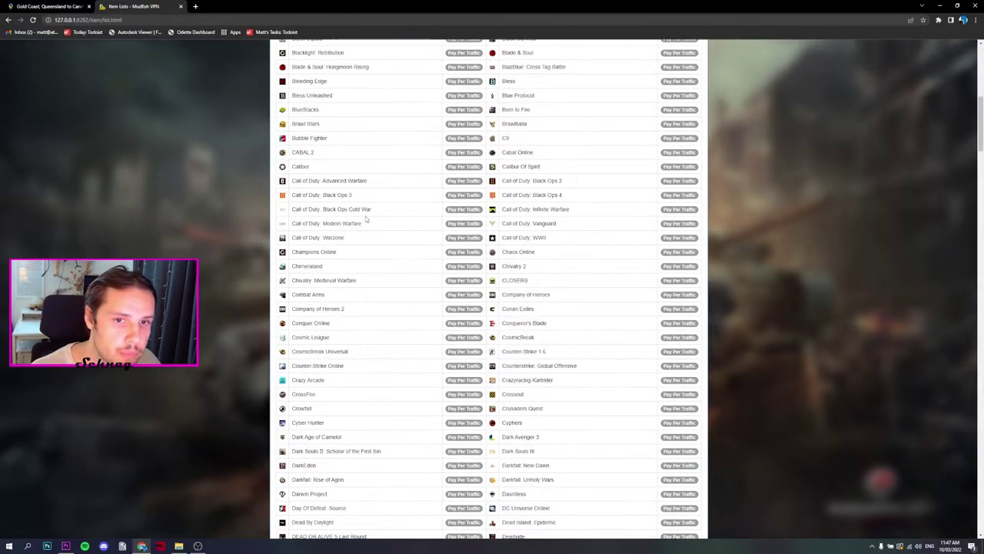
pyautogui.scroll(-5, 366, 219)
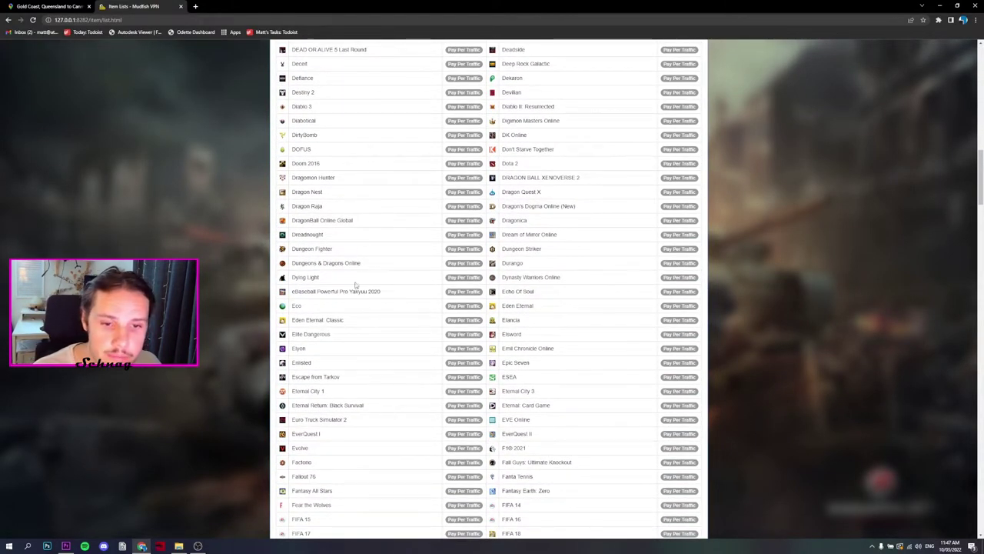
pyautogui.scroll(-1, 354, 283)
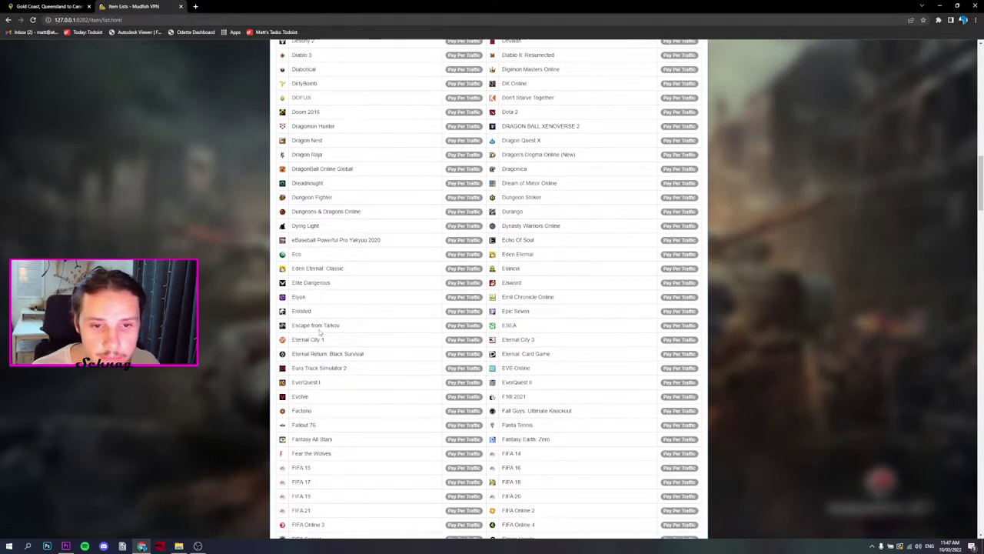
pyautogui.click(321, 325)
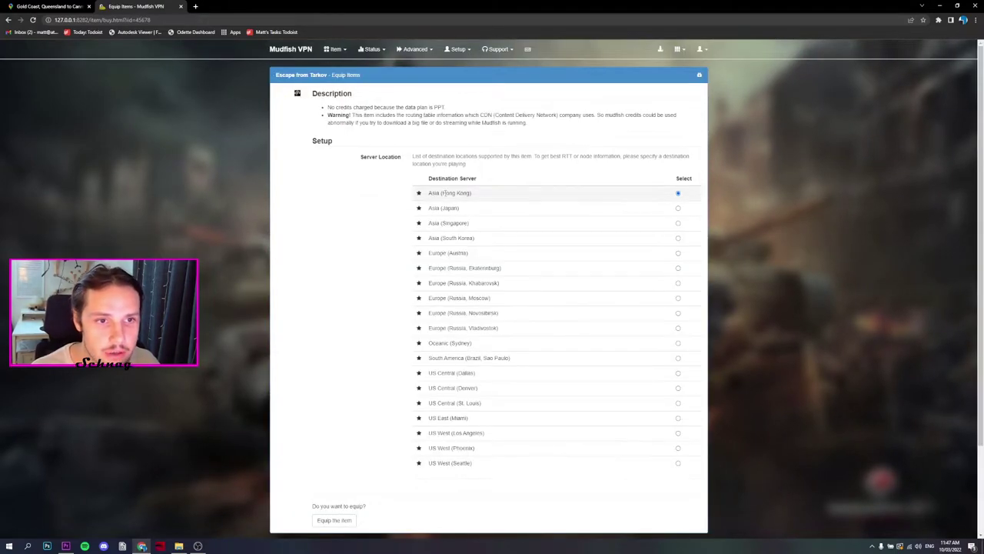
# Set the item's destination server to Asia (Japan) and equip the item
pyautogui.click(677, 208)
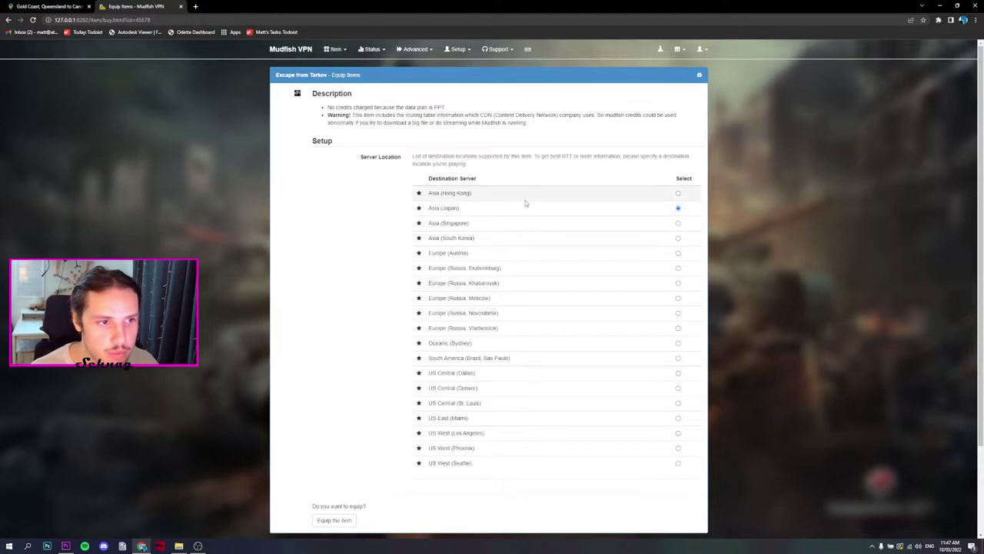
pyautogui.scroll(-1, 507, 213)
pyautogui.click(335, 495)
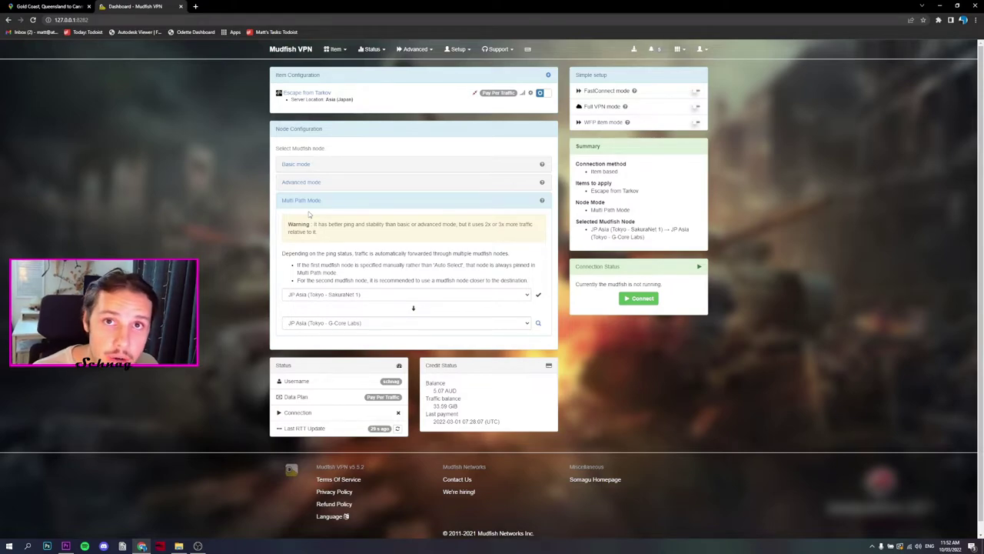
# Switch the node configuration to Basic mode with Auto Selection and connect Mudfish
pyautogui.click(298, 168)
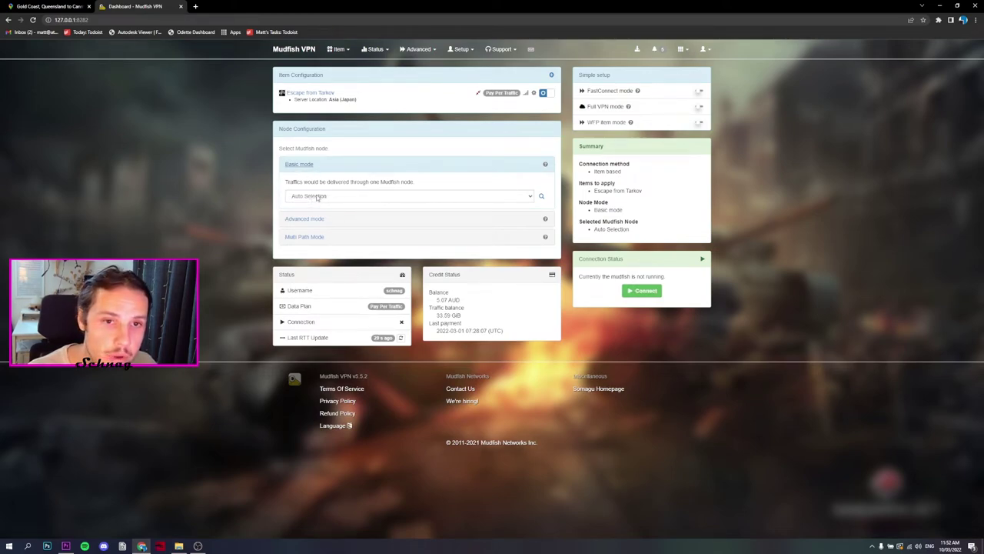
pyautogui.click(643, 292)
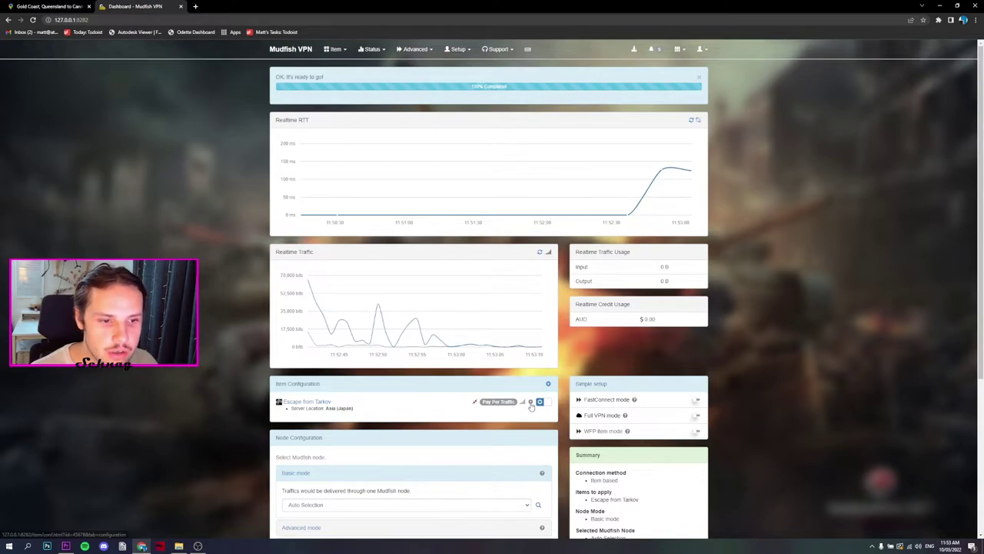
# Examine the Escape from Tarkov item's server location and today's calculated routing paths with their average RTT
pyautogui.click(531, 402)
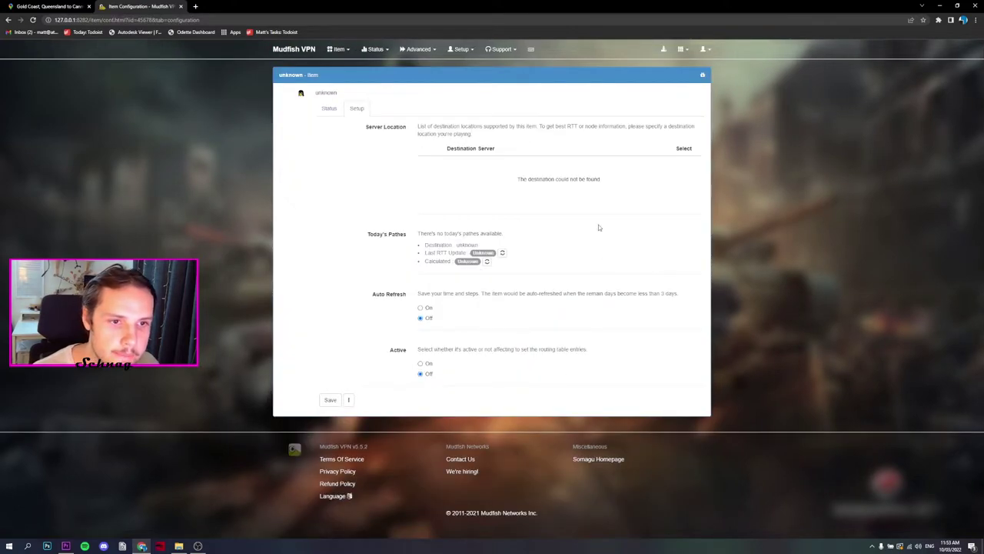
pyautogui.scroll(-3, 552, 192)
pyautogui.scroll(-2, 551, 193)
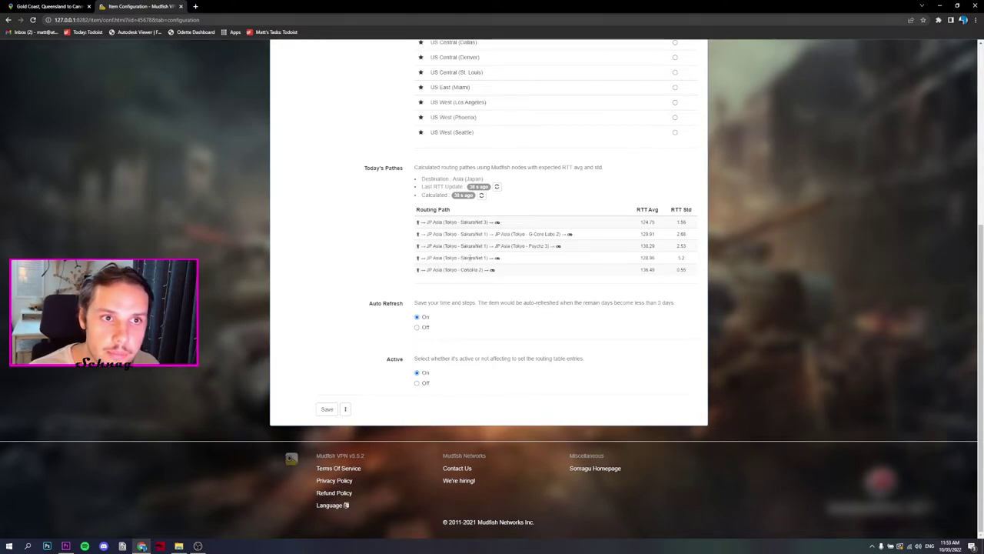
pyautogui.scroll(4, 469, 257)
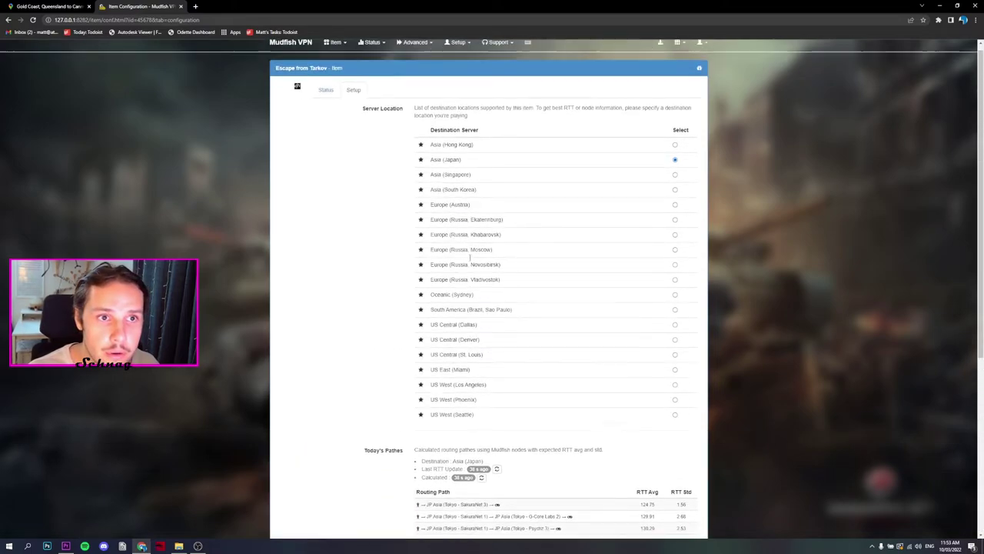
# Review the nodes in the Node Manager, recheck the item's routing paths, and return to the dashboard's node configuration
pyautogui.click(458, 49)
pyautogui.click(465, 75)
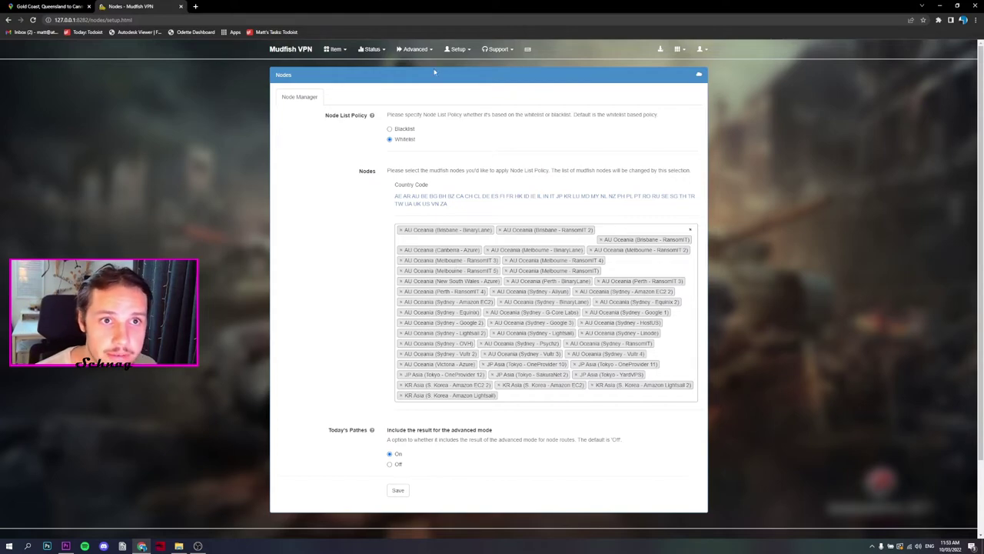
pyautogui.click(7, 21)
pyautogui.scroll(-3, 411, 273)
pyautogui.scroll(-2, 446, 281)
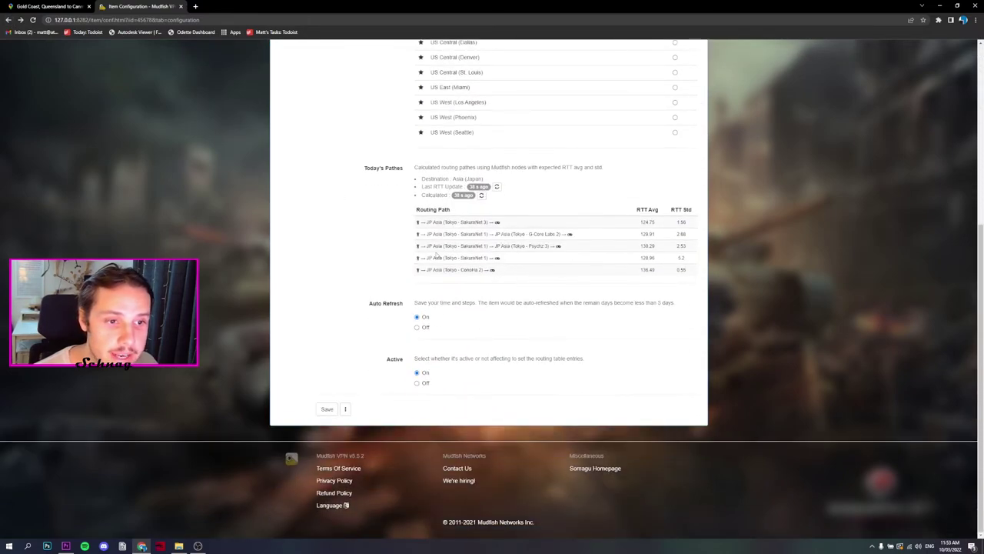
pyautogui.click(8, 20)
pyautogui.scroll(-4, 457, 174)
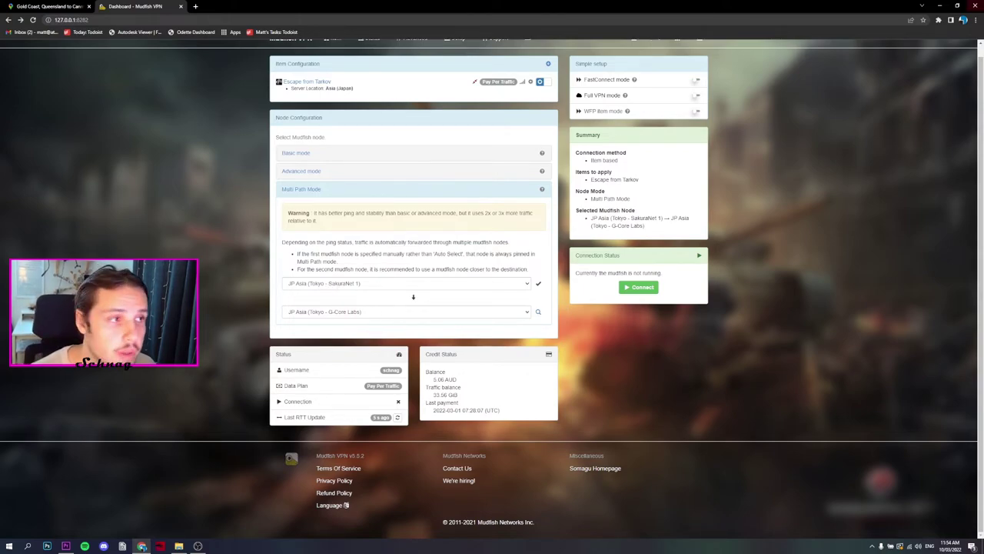
# Switch to the Battlestate Games launcher, check the Japan server's ping without the VPN, and close the launcher
pyautogui.click(941, 6)
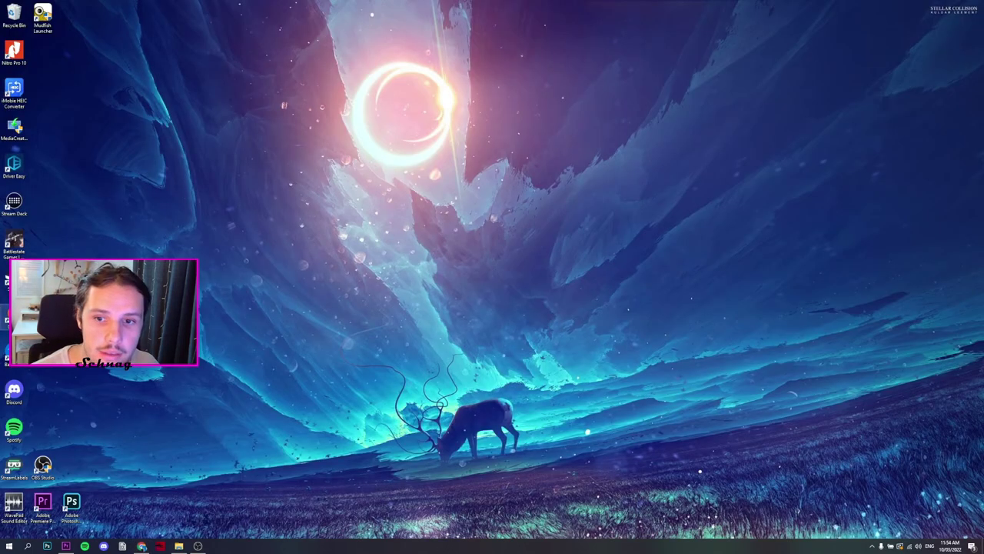
pyautogui.click(14, 244)
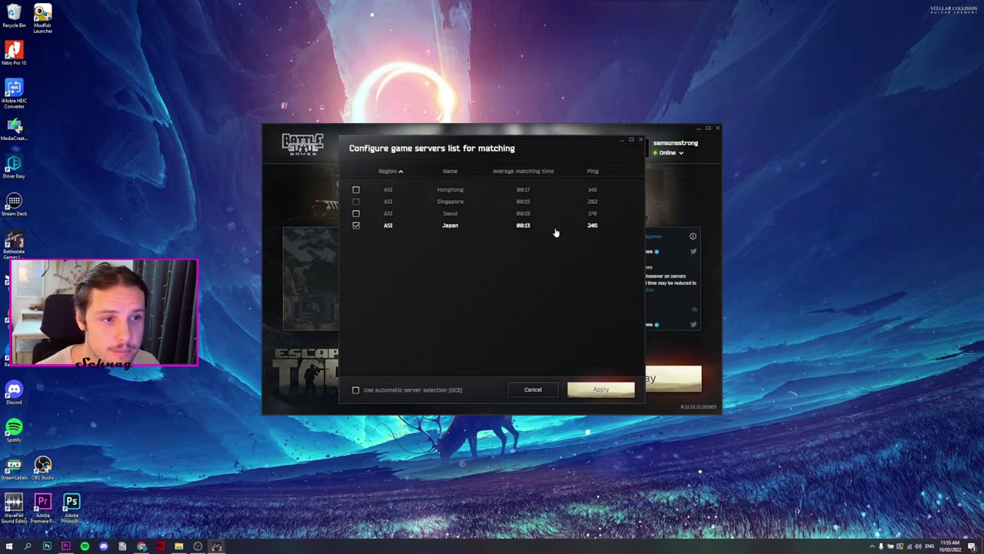
pyautogui.click(641, 139)
pyautogui.click(717, 129)
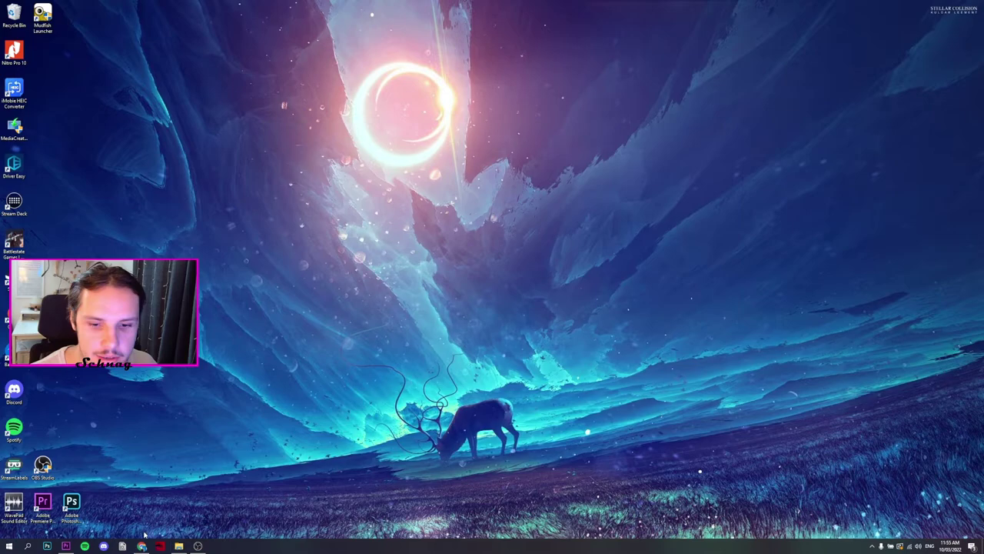
# Switch back to the Mudfish VPN dashboard in the browser and connect using Multi Path Mode
pyautogui.click(141, 546)
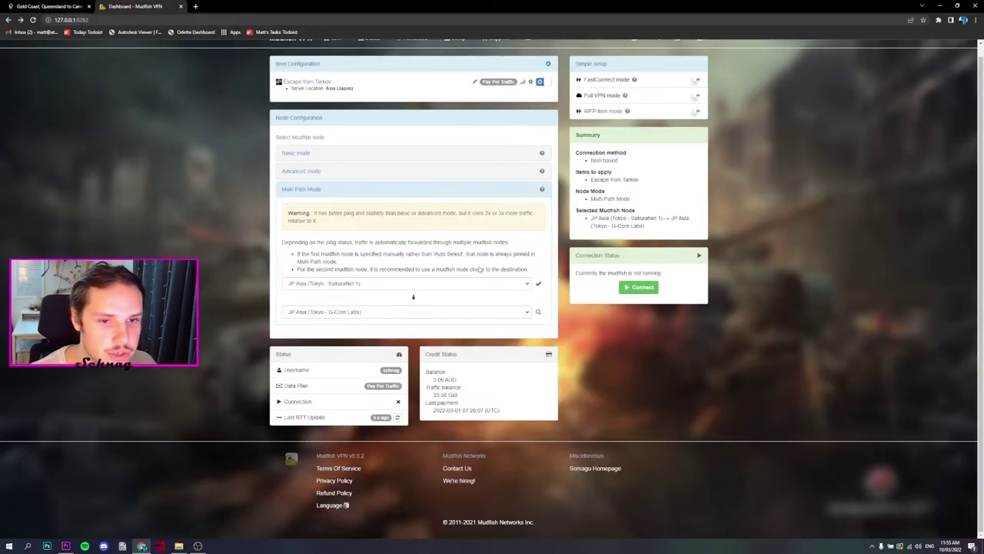
pyautogui.click(659, 289)
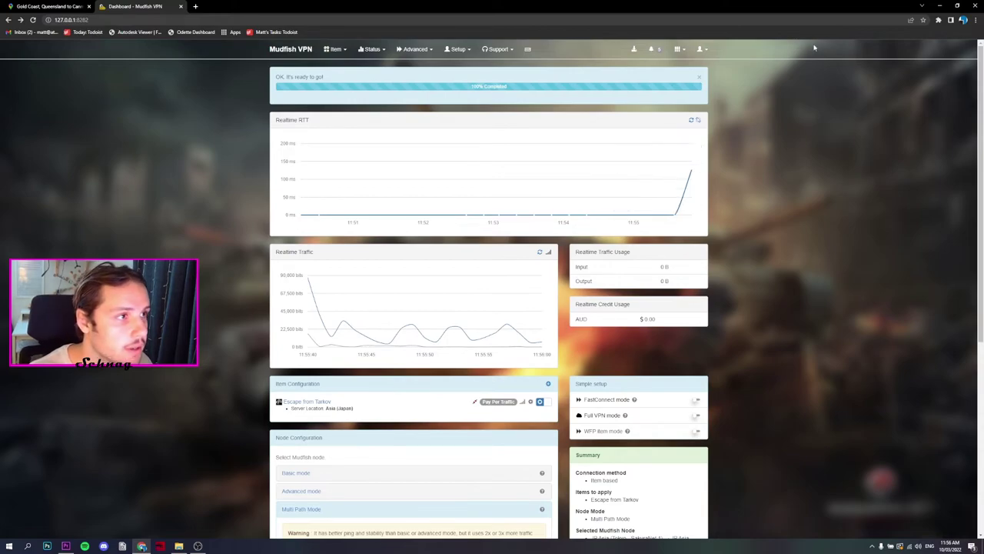
# Reopen the Battlestate Games launcher, check the server pings, apply the Japan-only server selection, and launch Escape from Tarkov
pyautogui.click(939, 5)
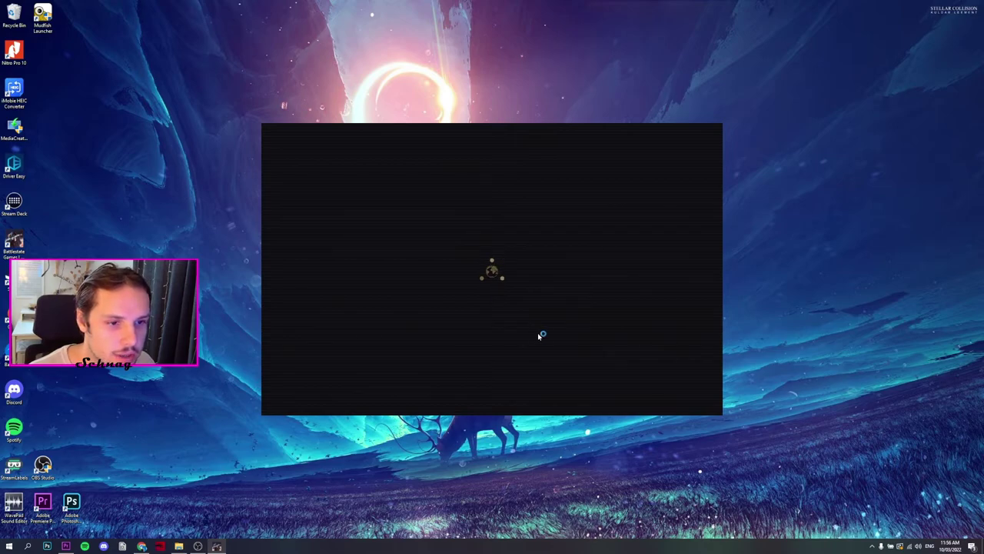
pyautogui.click(510, 353)
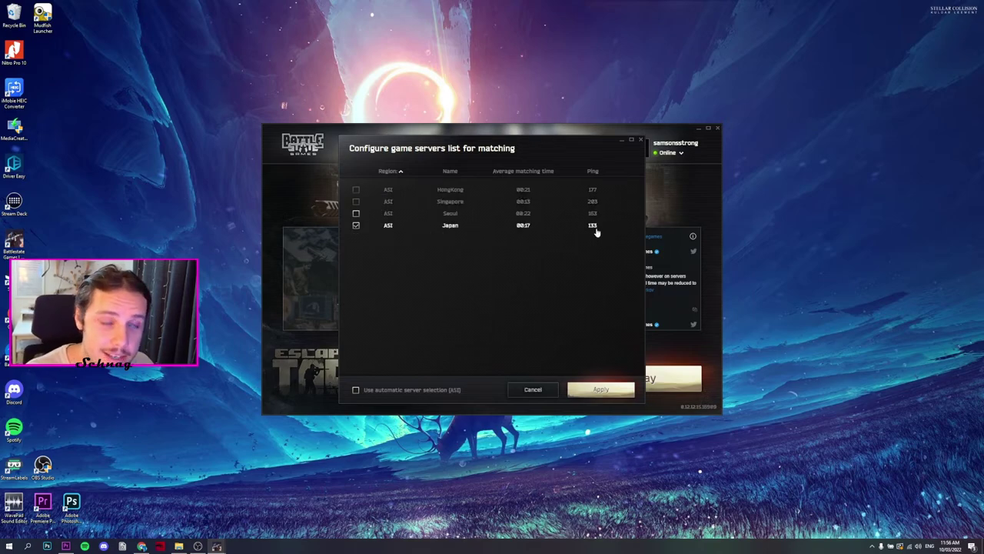
pyautogui.click(604, 390)
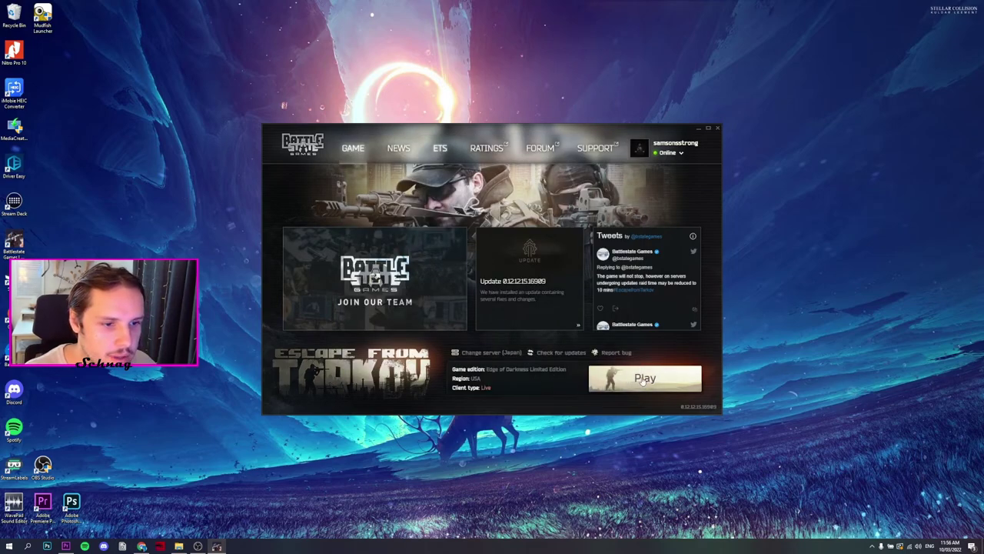
pyautogui.click(642, 380)
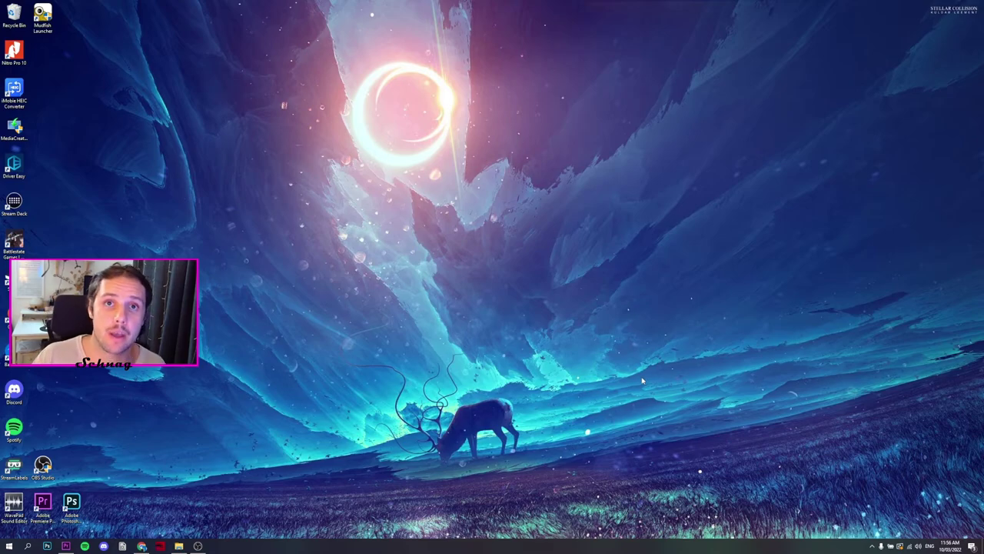